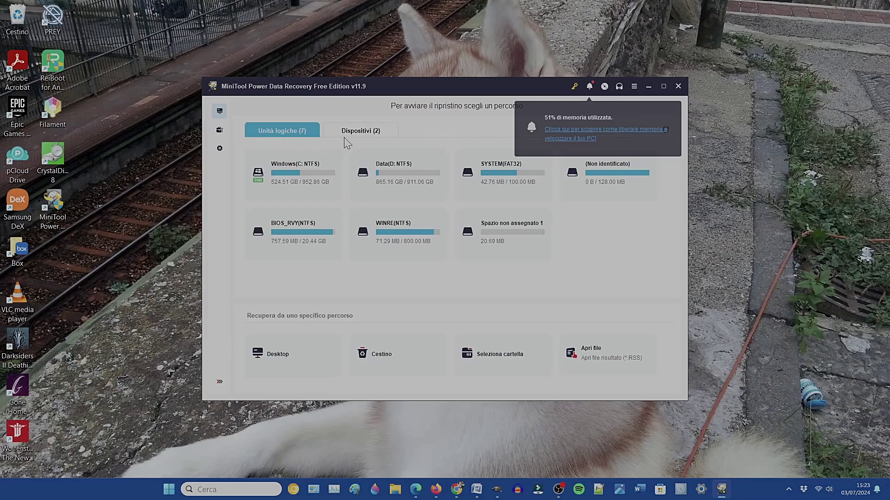
- Check the list of physical devices available for recovery and return to the logical drives
click(363, 130)
mouse_move(318, 172)
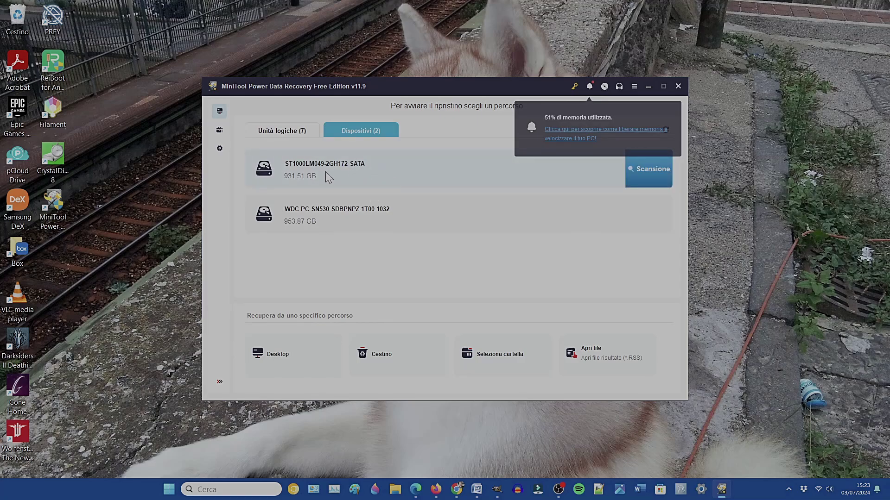
mouse_move(339, 213)
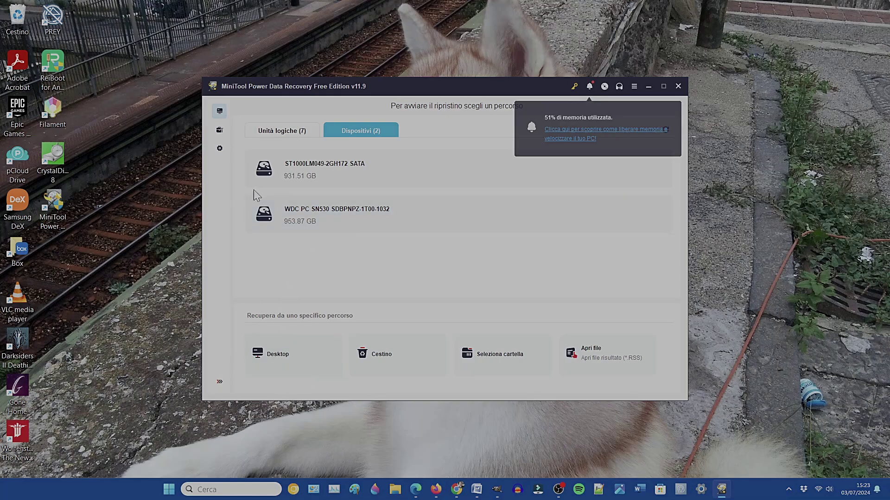
click(263, 131)
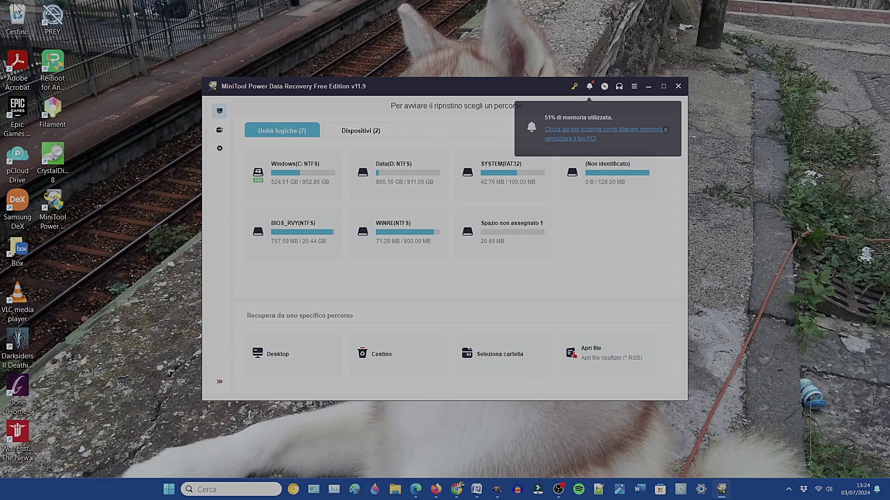
- Permanently empty the Windows Recycle Bin (Cestino) and close its window
double_click(16, 18)
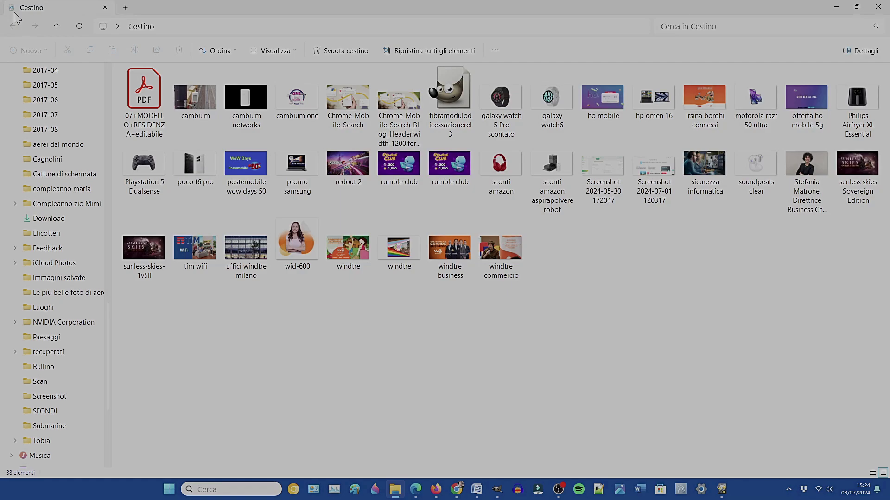
click(342, 52)
click(495, 254)
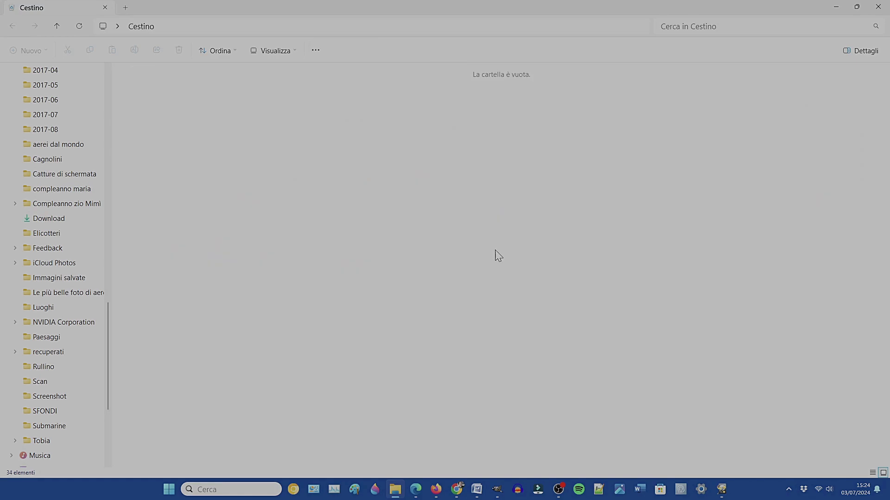
click(879, 7)
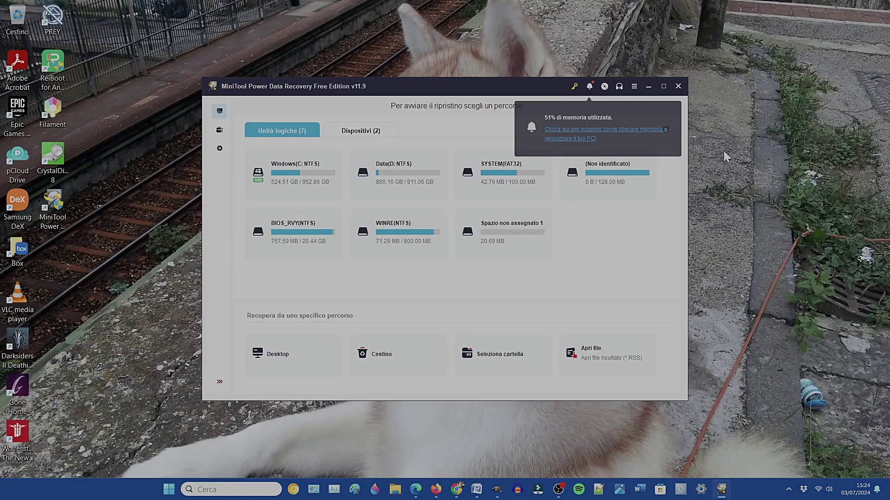
- Scan the Cestino location for deleted files and open the Cestino folder under Windows (C:) in the results
click(397, 371)
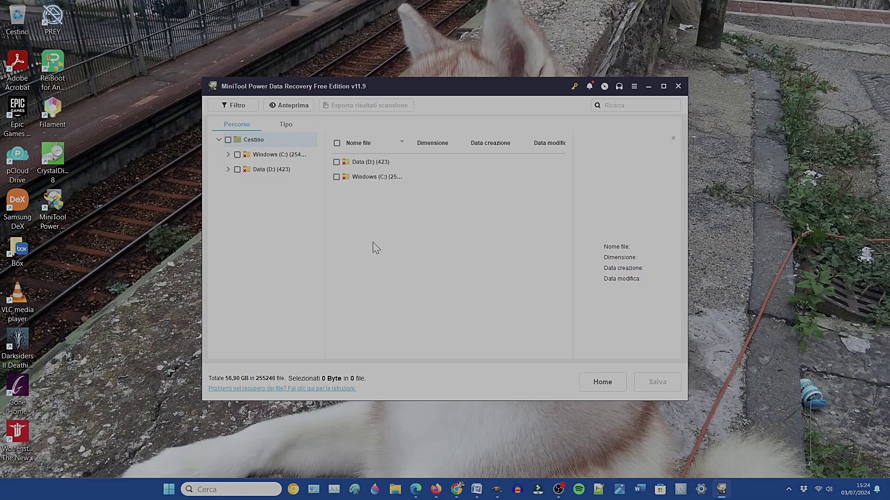
click(227, 156)
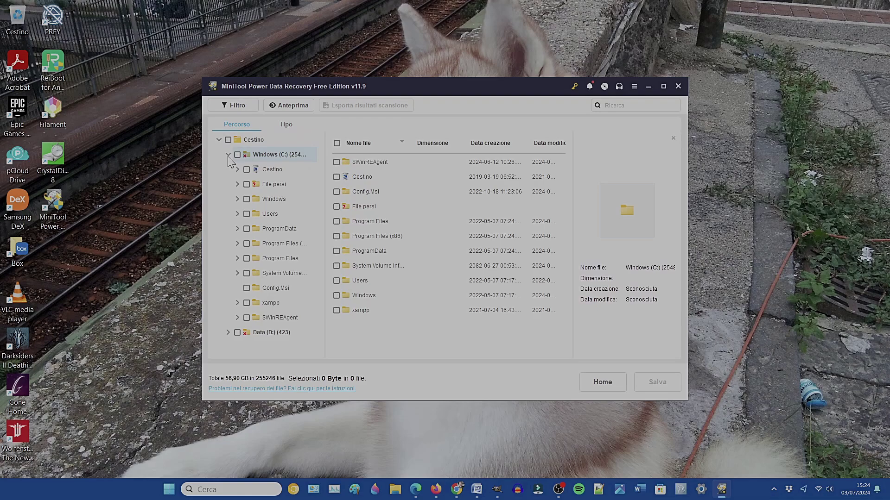
click(280, 174)
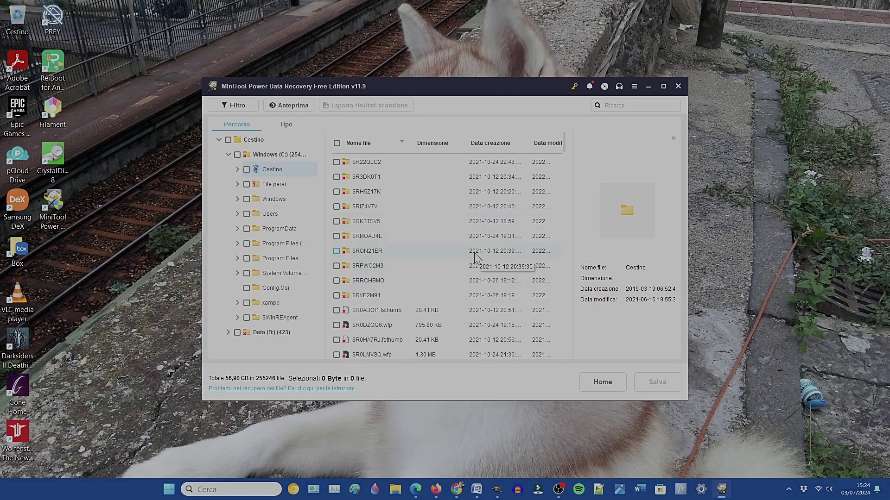
- Try to preview the deleted image $R7M7R7Q.jpg and dismiss the choice of a save folder
scroll(477, 260, down, 5)
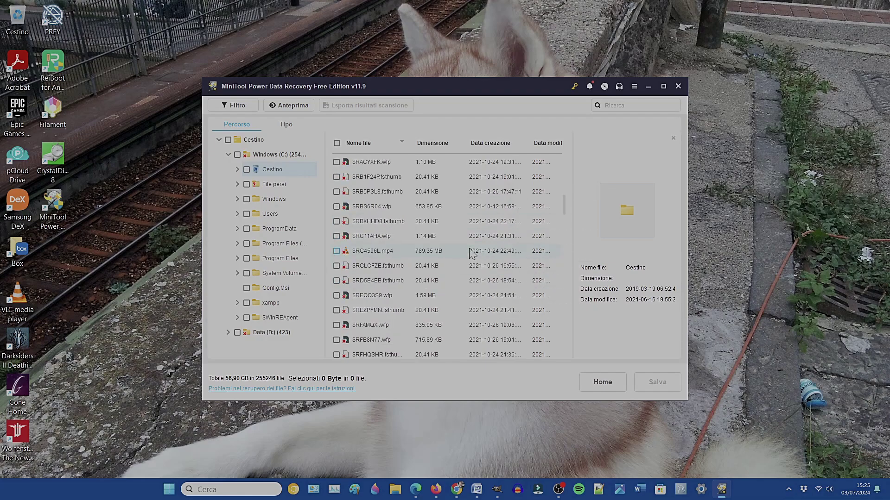
scroll(472, 255, down, 3)
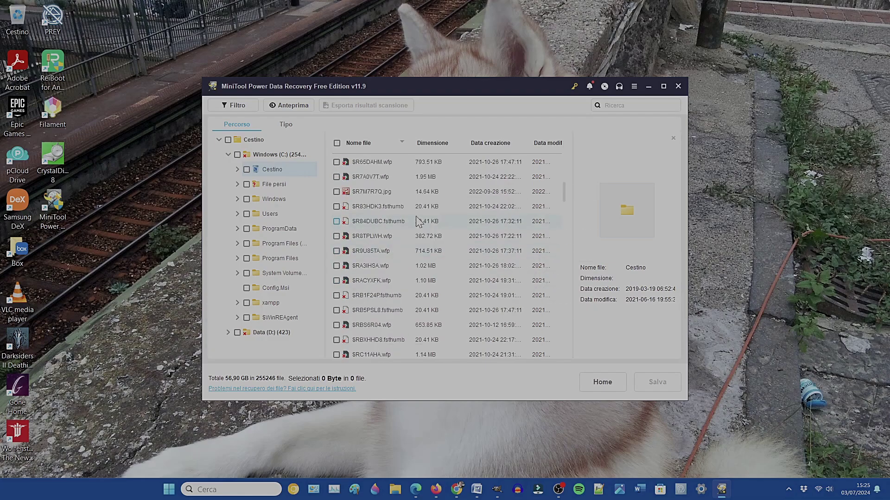
click(383, 196)
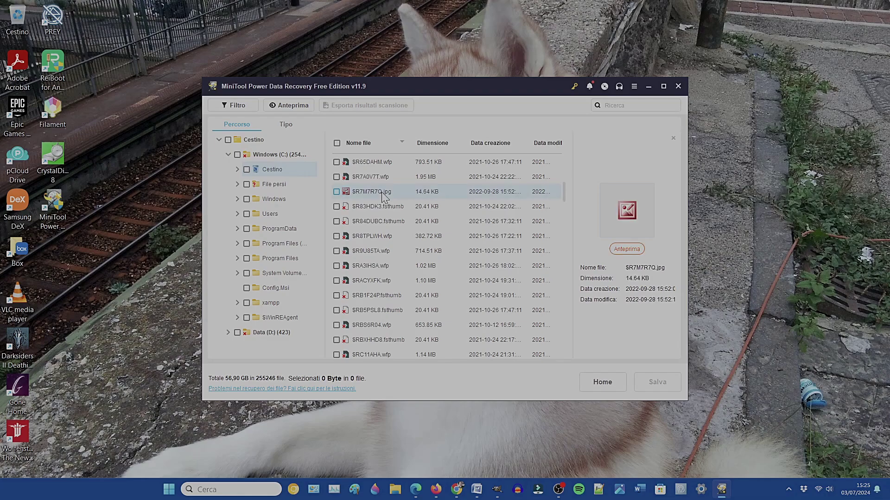
click(638, 250)
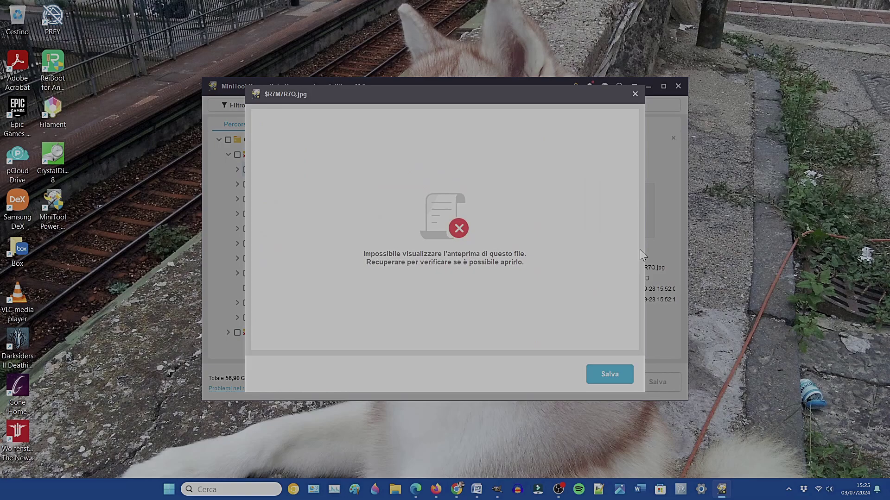
click(613, 374)
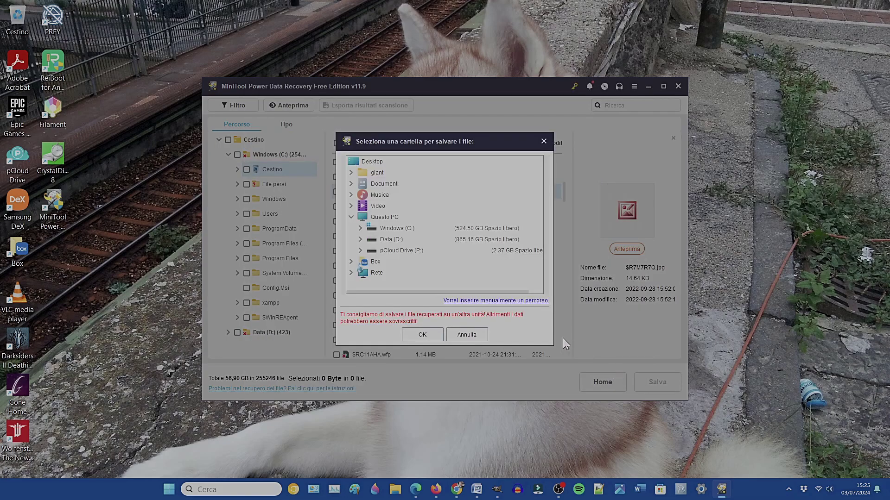
click(478, 332)
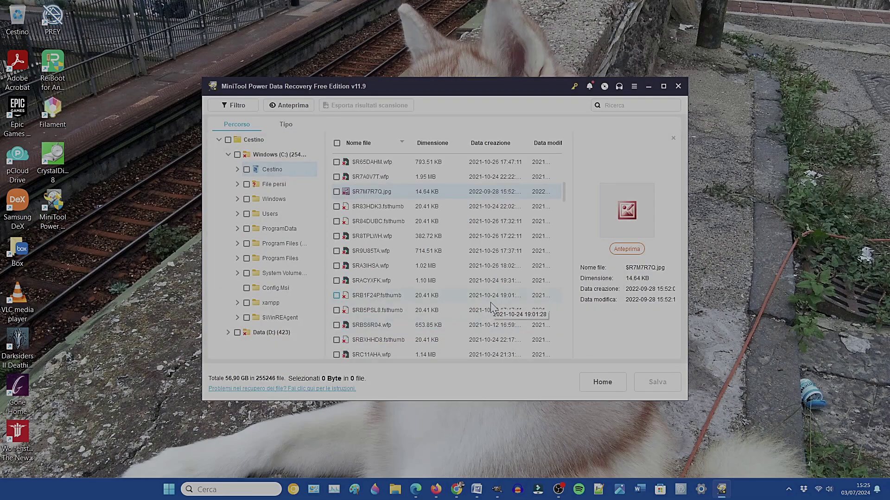
- Find the deleted image rumble club.webp in the Cestino results and mark it for recovery
scroll(492, 308, down, 15)
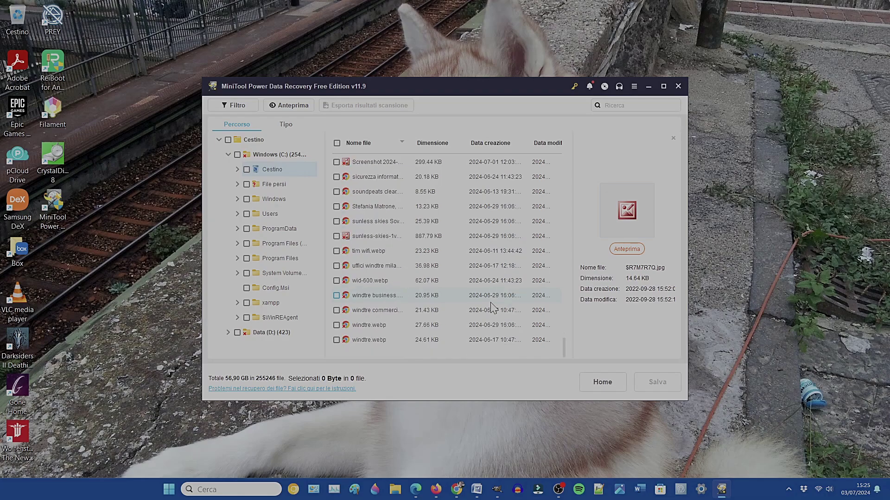
scroll(492, 308, up, 3)
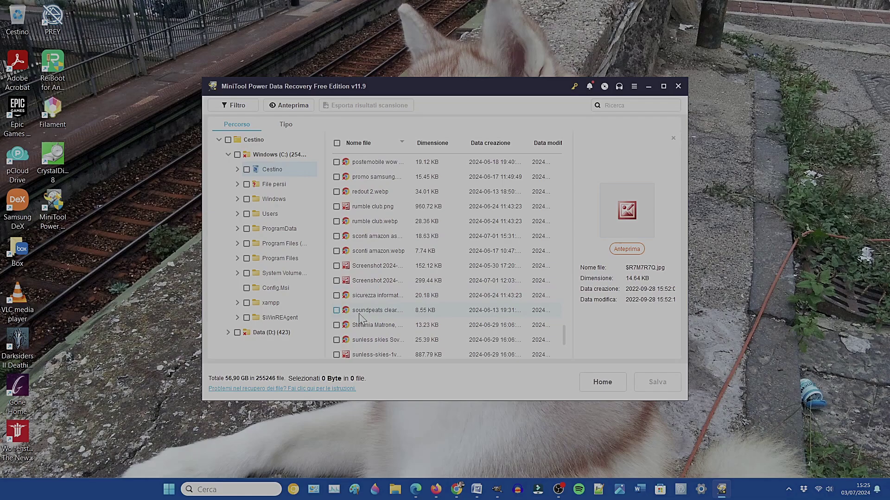
click(381, 223)
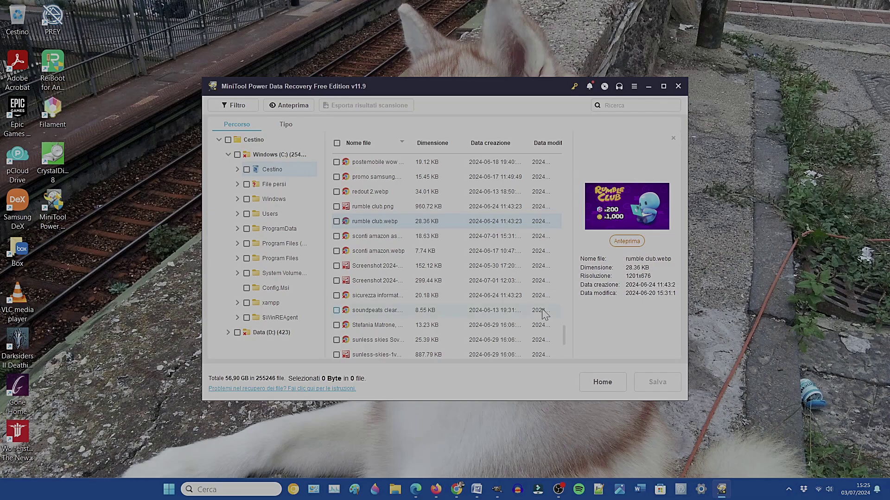
click(337, 221)
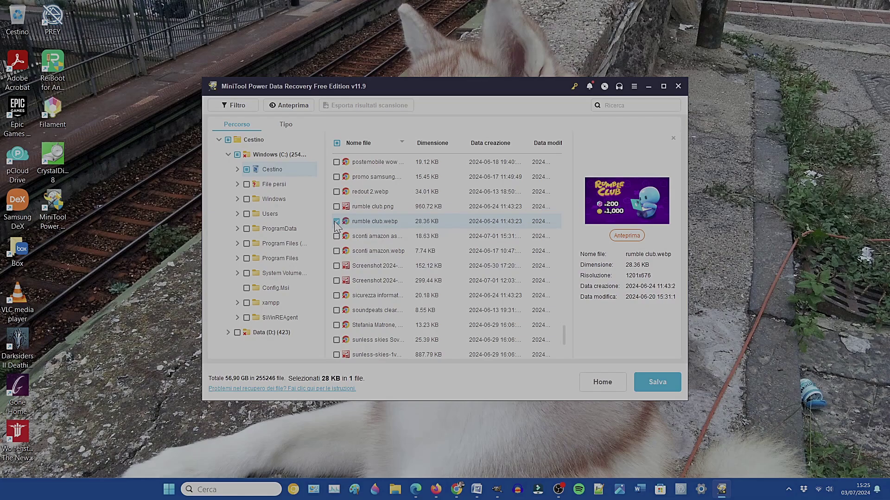
- Recover the marked file into the Immagini folder inside the user's home folder
click(672, 386)
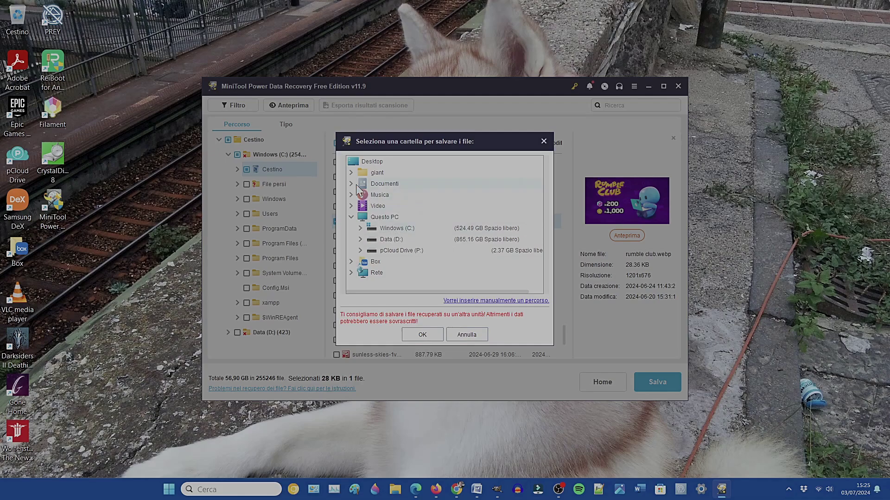
click(360, 230)
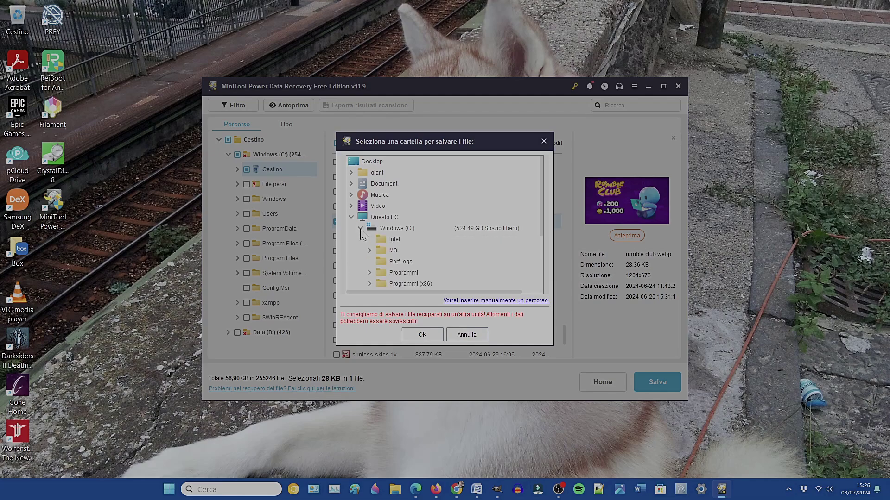
scroll(421, 232, down, 3)
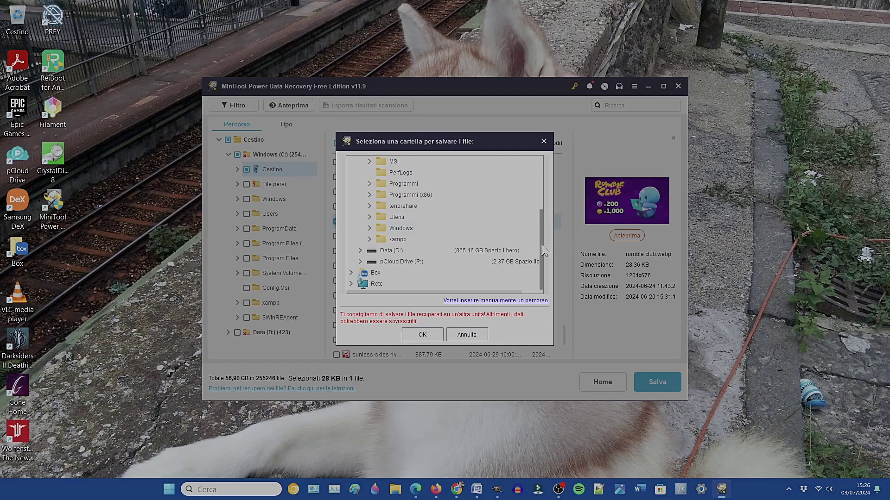
drag(541, 245, 541, 204)
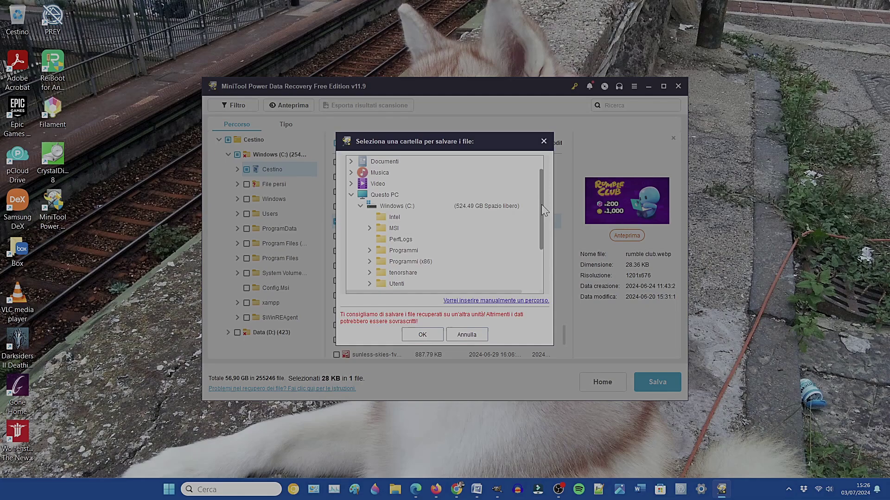
scroll(541, 202, up, 1)
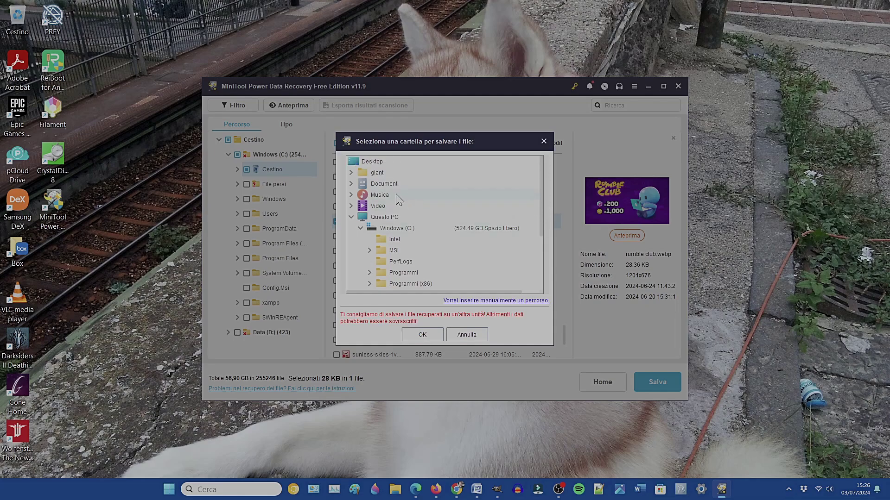
click(352, 172)
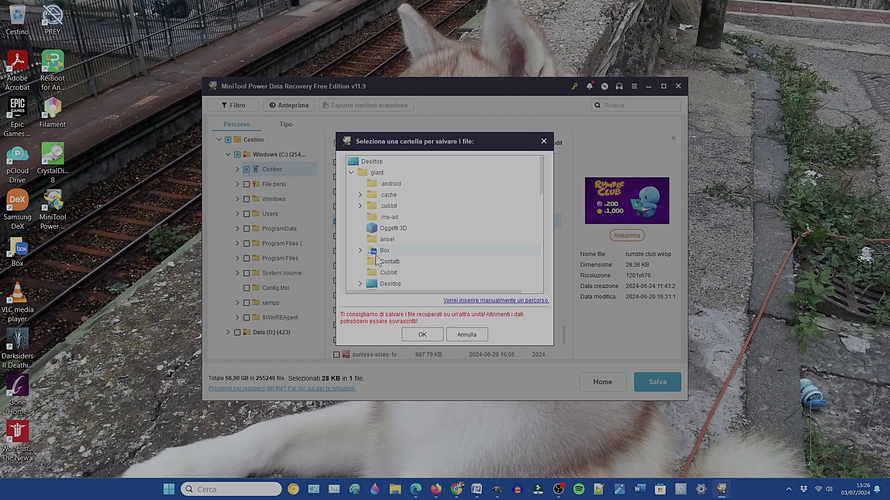
scroll(378, 259, down, 3)
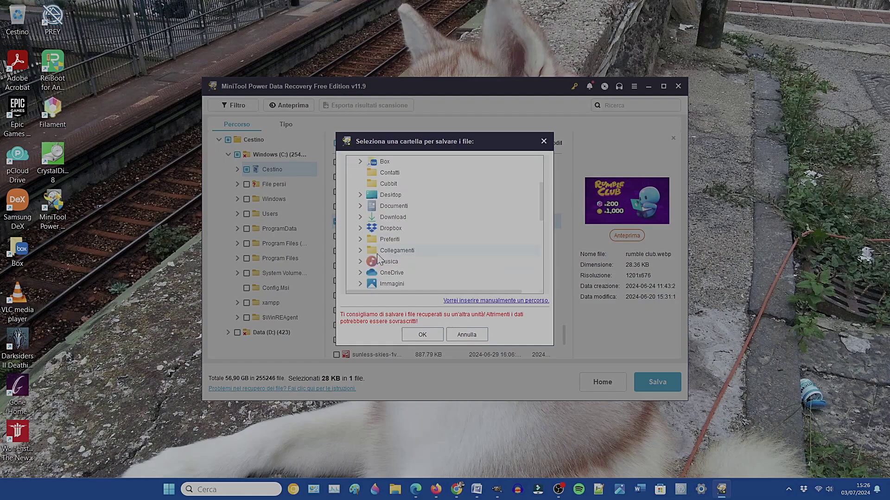
scroll(378, 257, down, 3)
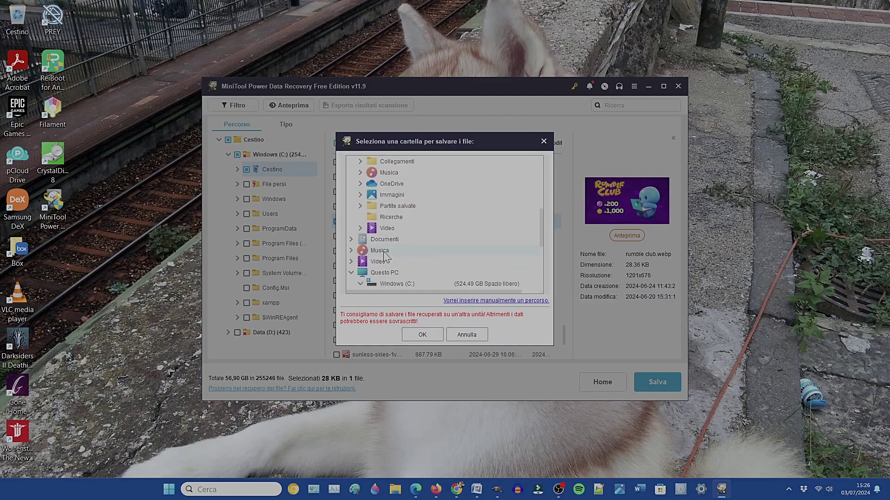
click(362, 195)
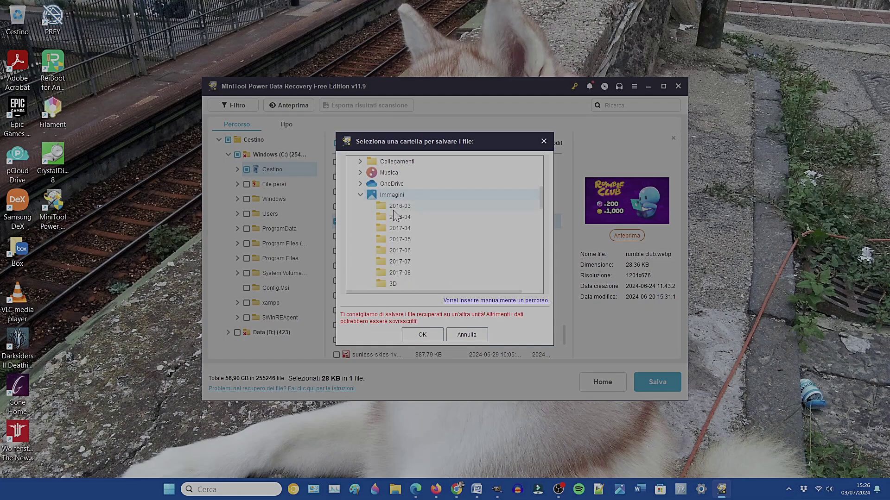
scroll(395, 217, down, 3)
scroll(394, 217, up, 3)
click(422, 334)
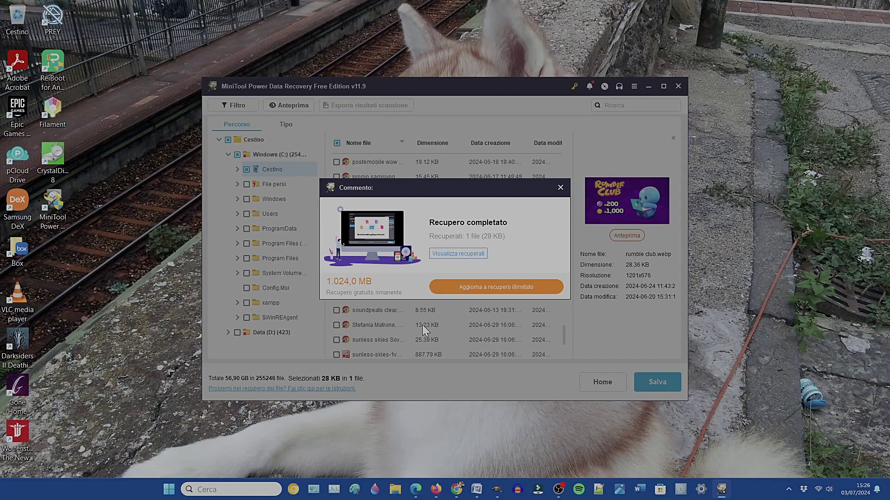
- View the recovered rumble club image from its Cestino folder, close it and go up to the Immagini folder
click(442, 256)
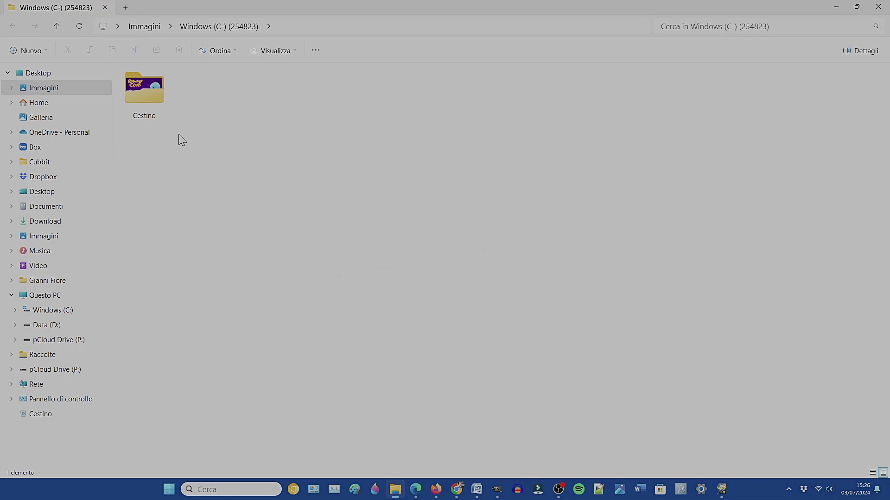
double_click(151, 99)
double_click(156, 102)
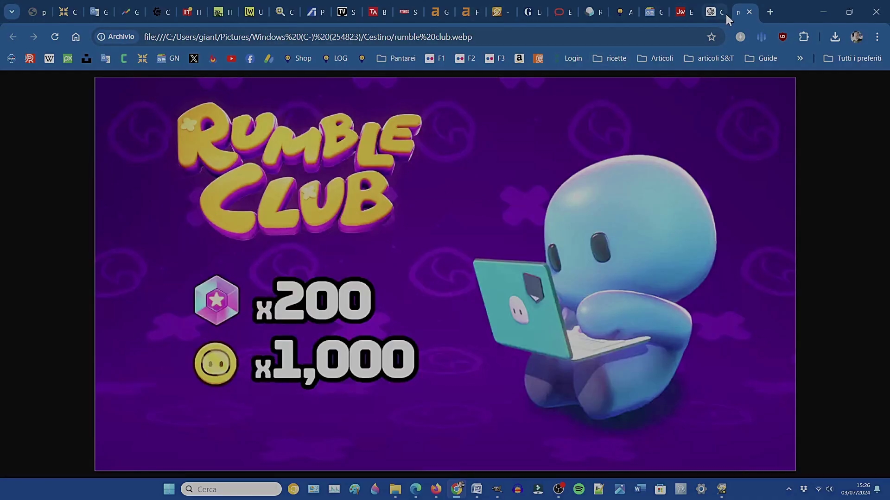
click(751, 13)
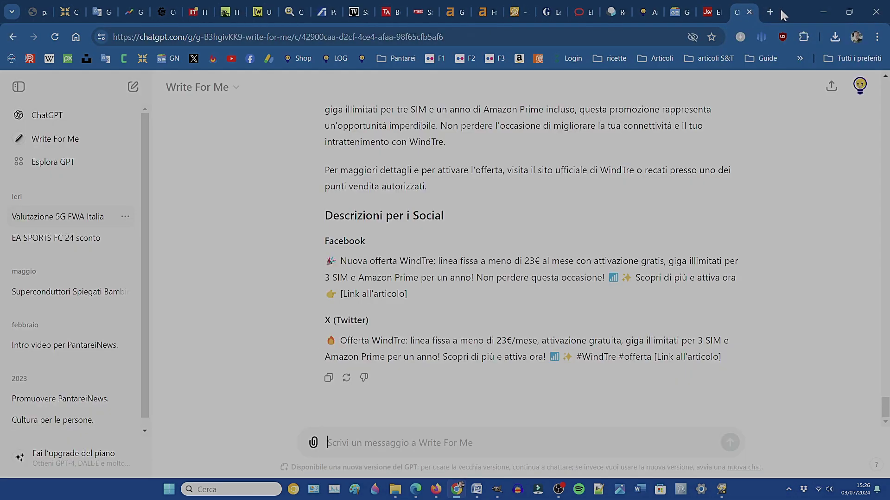
click(823, 11)
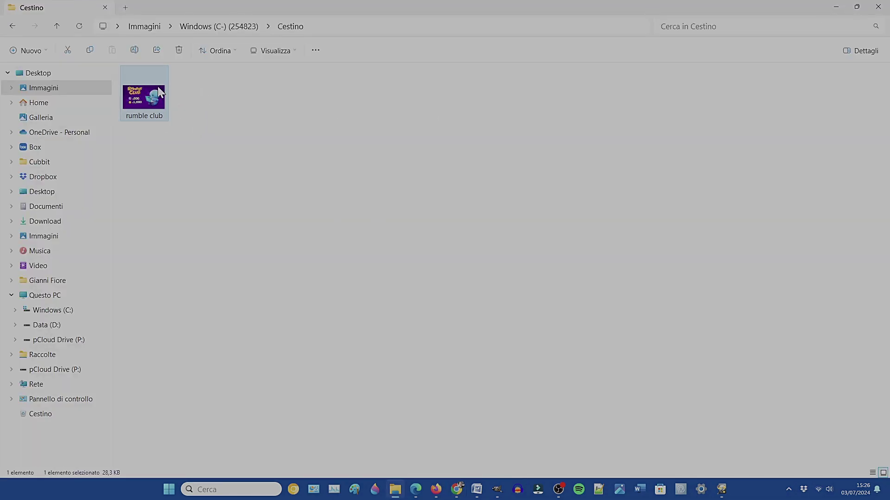
click(182, 28)
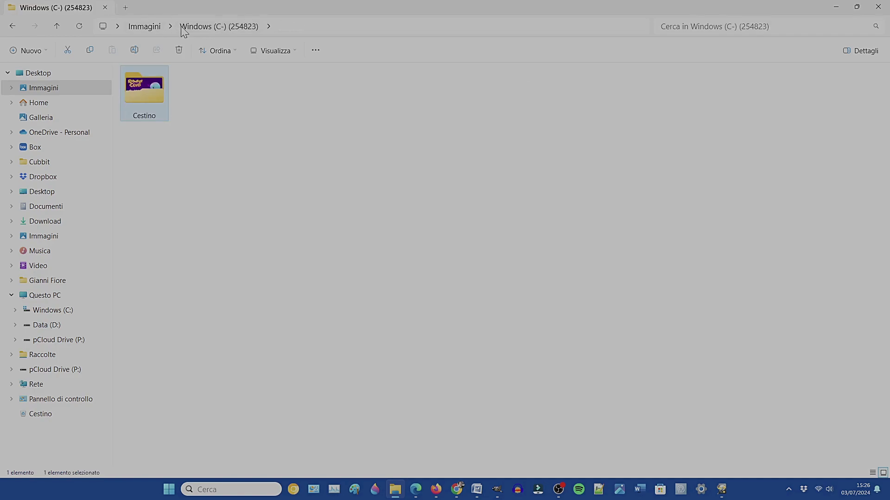
click(144, 28)
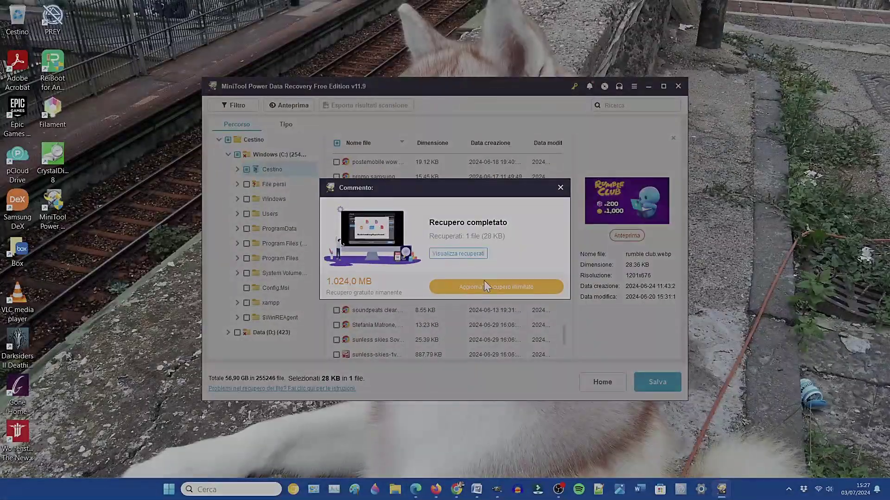
- Dismiss the recovery summary, preview the deleted image rumble club.webp at full size and close the preview
click(560, 188)
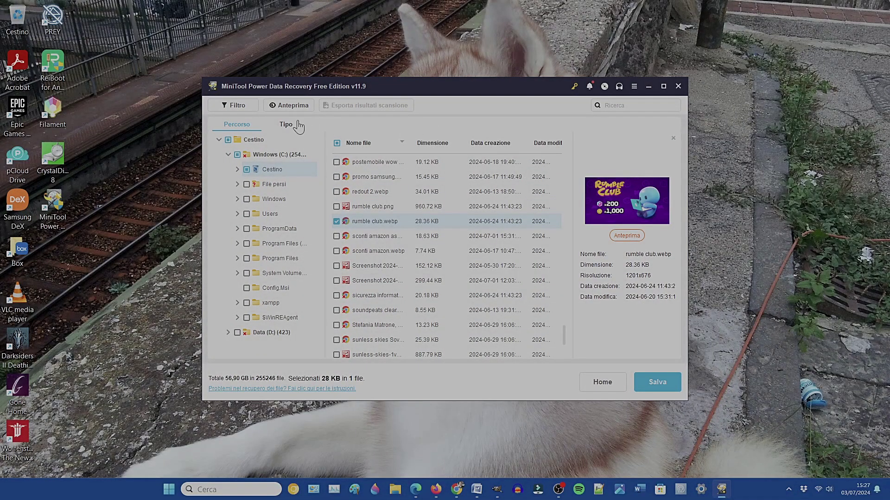
click(288, 106)
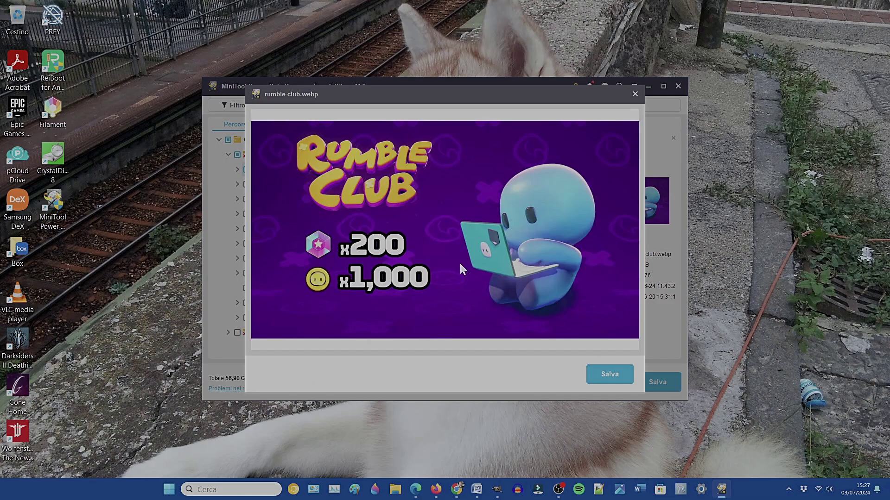
click(634, 94)
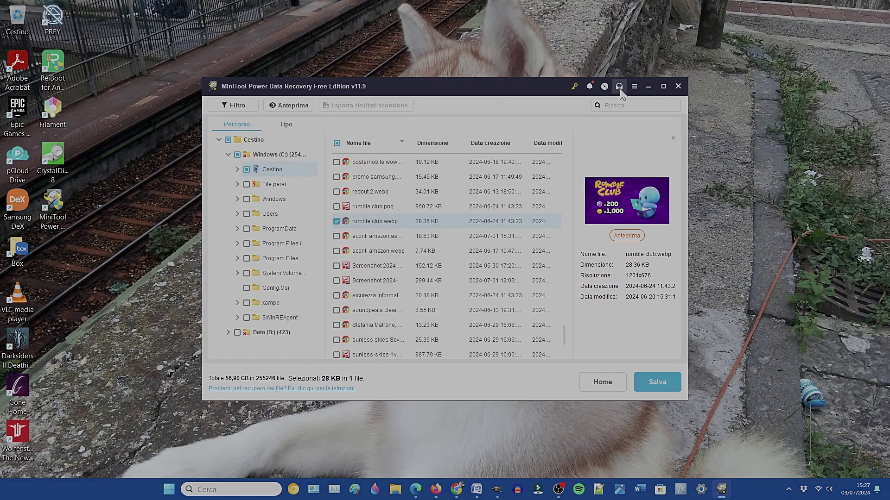
- Look over the program's additional options for language, online guide, feedback and list export, and dismiss them
click(635, 88)
mouse_move(638, 105)
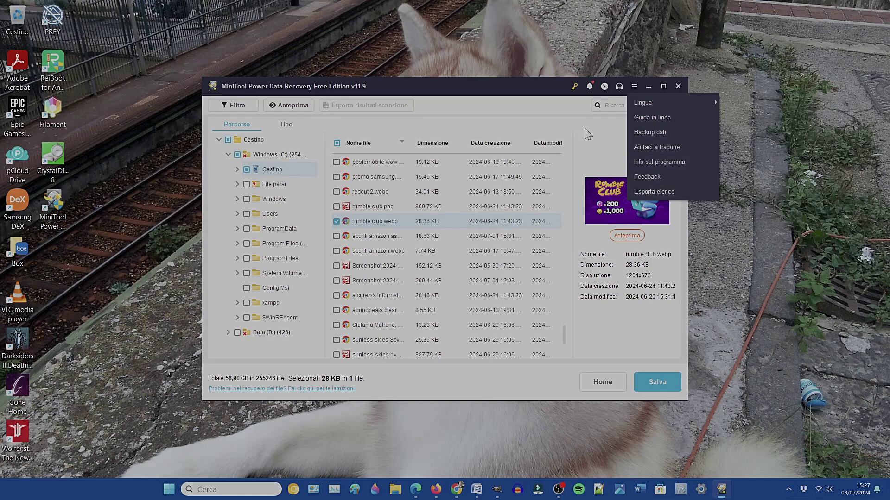
click(599, 132)
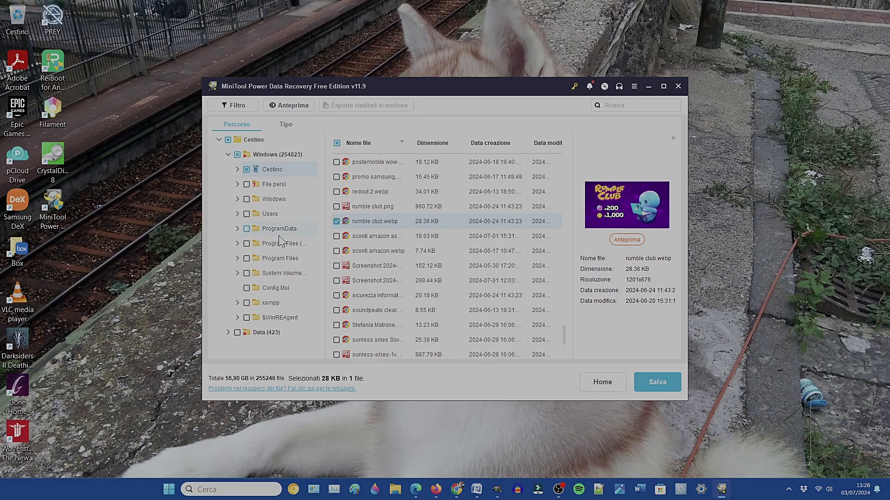
- Return to the home screen and browse the folders available for a specific-folder scan, leaving without choosing one
click(603, 382)
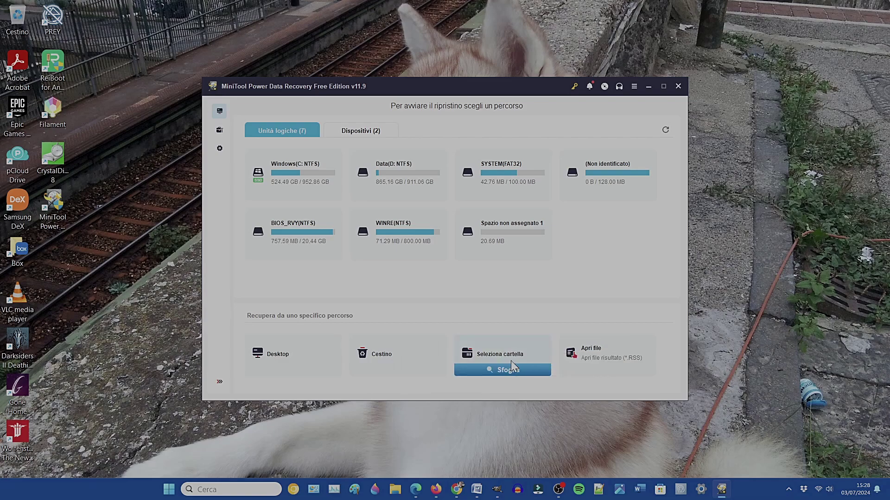
click(510, 369)
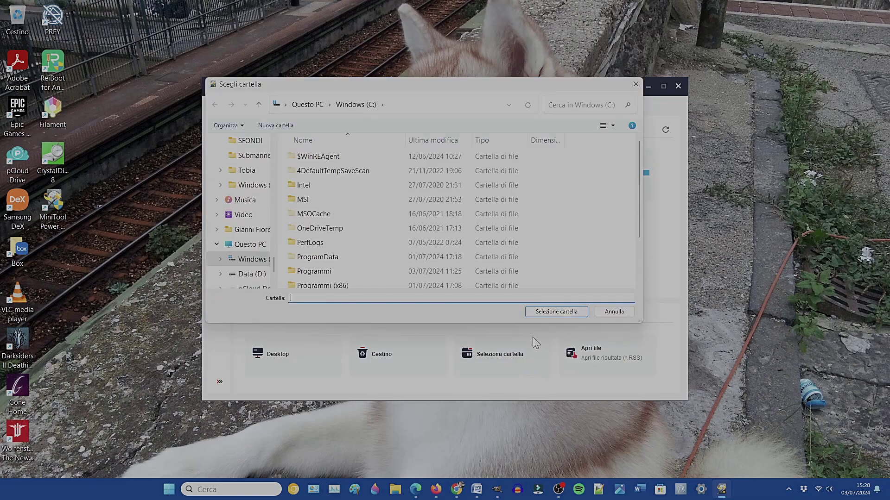
scroll(257, 262, up, 5)
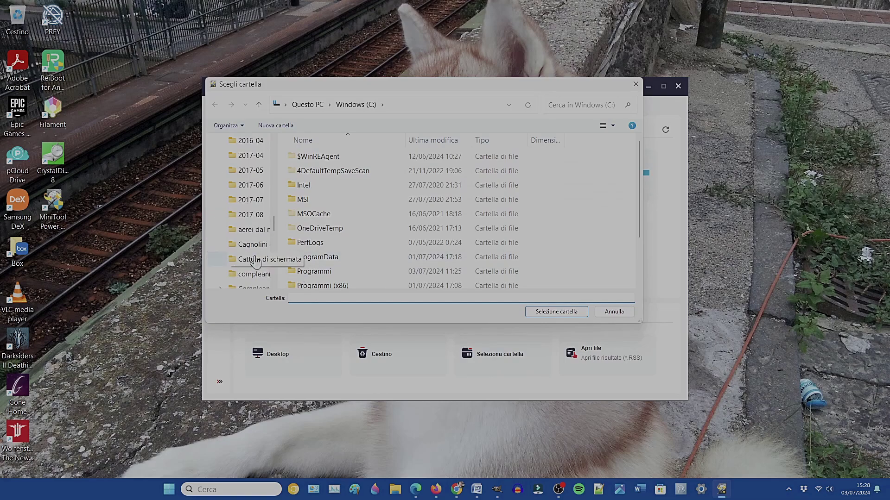
scroll(254, 259, up, 1)
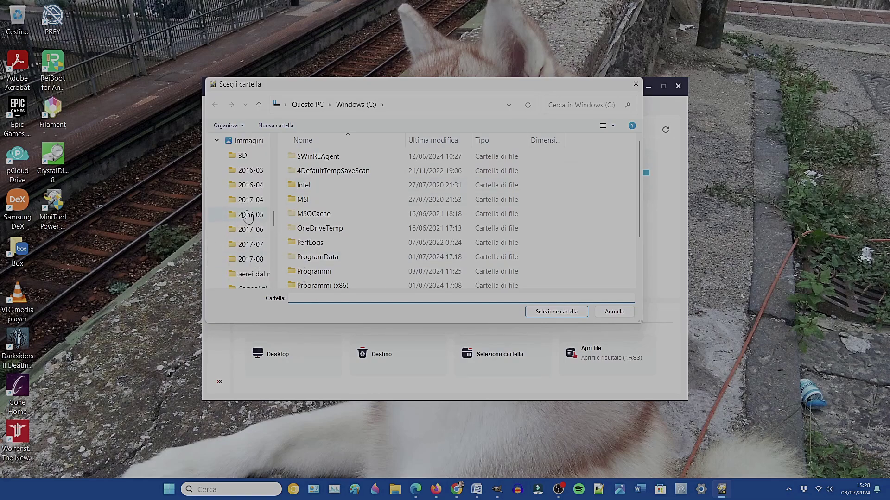
scroll(248, 217, up, 2)
scroll(250, 220, down, 8)
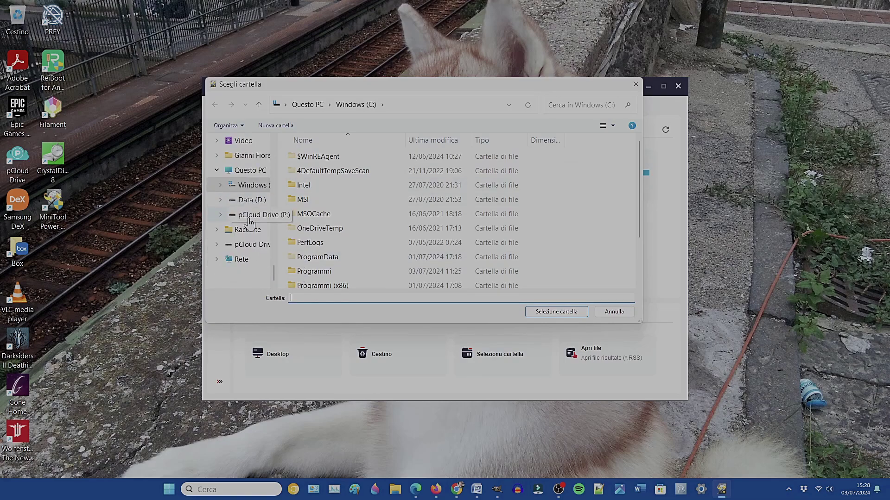
click(635, 85)
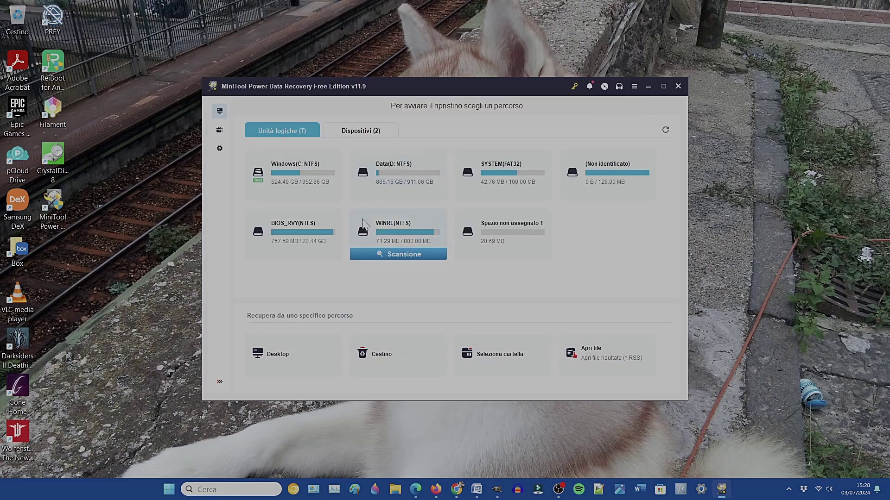
- Try to open a saved scan result file, compare the Personal and Business licence plans and close the registration offer
click(598, 370)
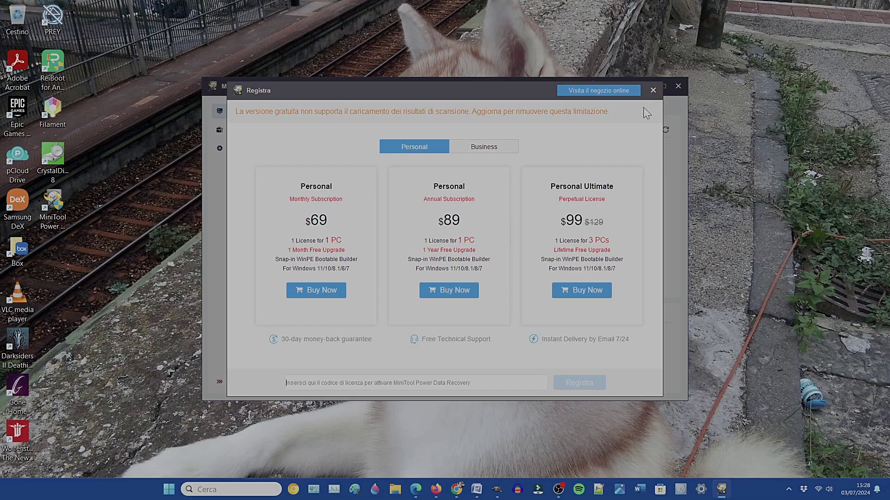
click(495, 148)
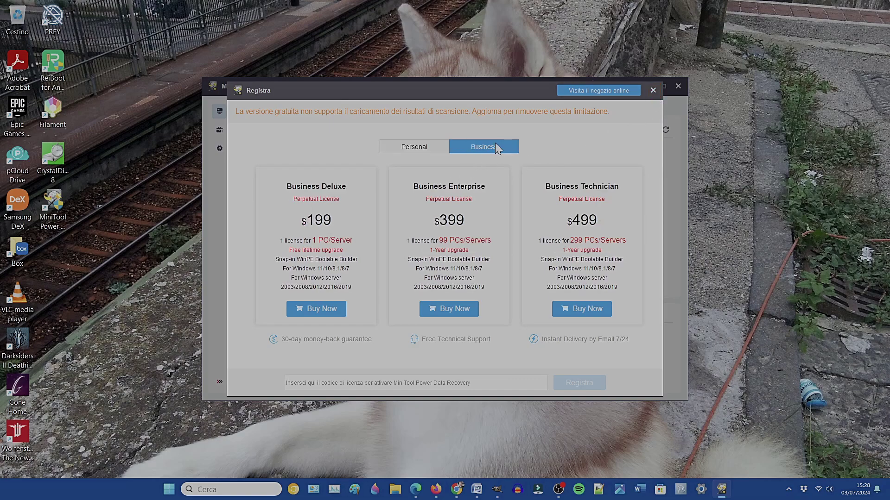
click(433, 150)
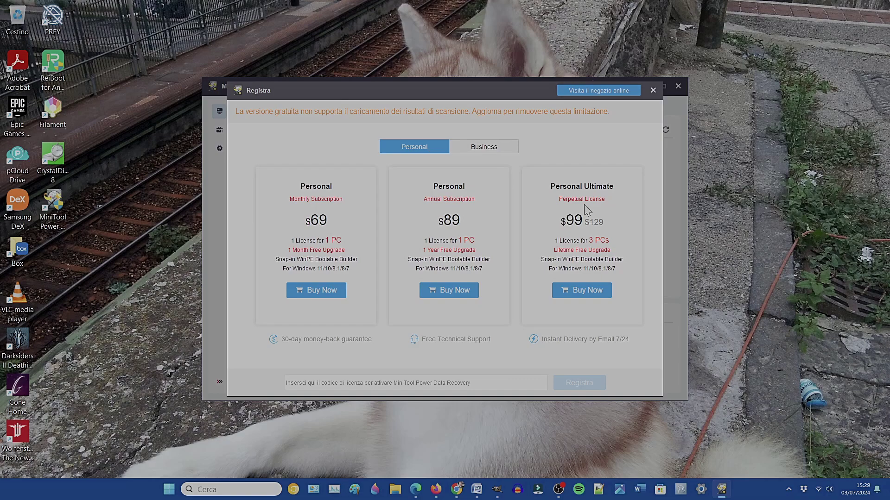
click(487, 147)
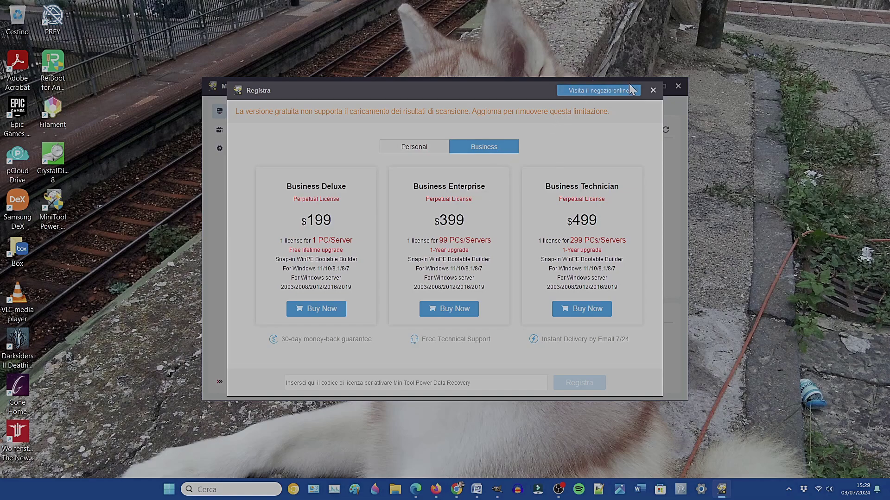
click(653, 90)
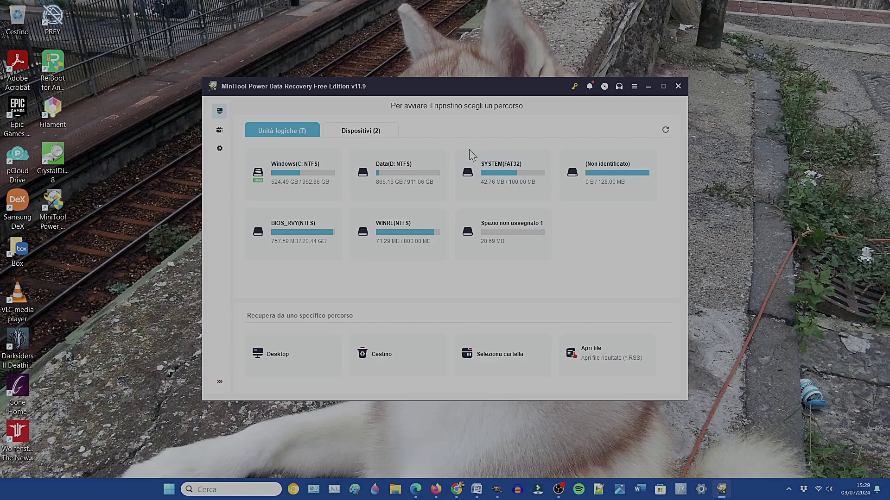
- Examine the extra MiniTool utilities and the scan settings, and return to the overview of logical drives
click(221, 133)
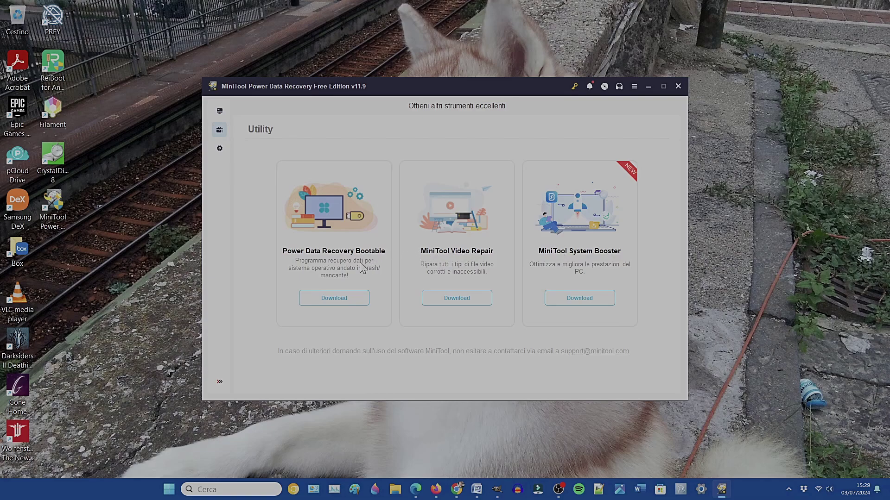
click(220, 157)
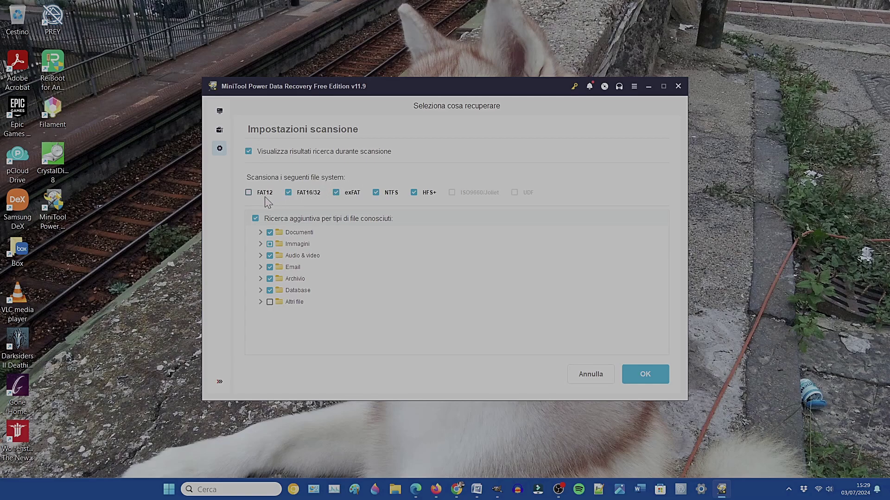
click(226, 388)
click(226, 389)
click(225, 388)
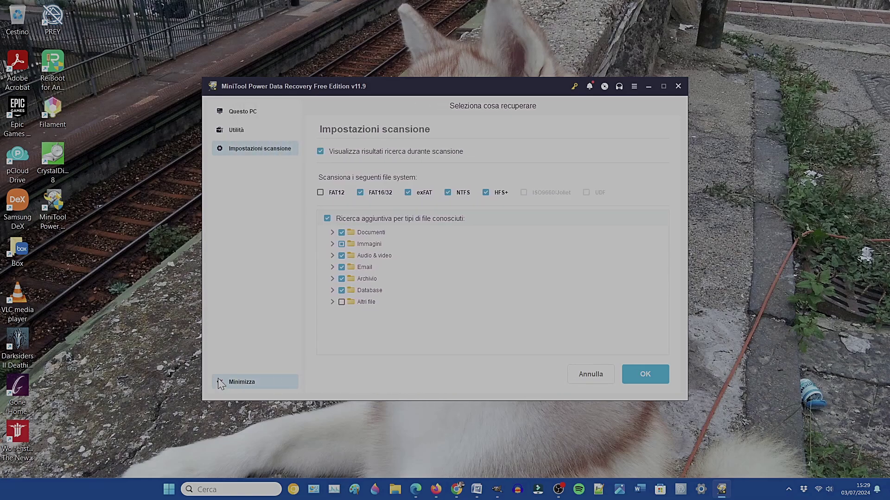
click(221, 382)
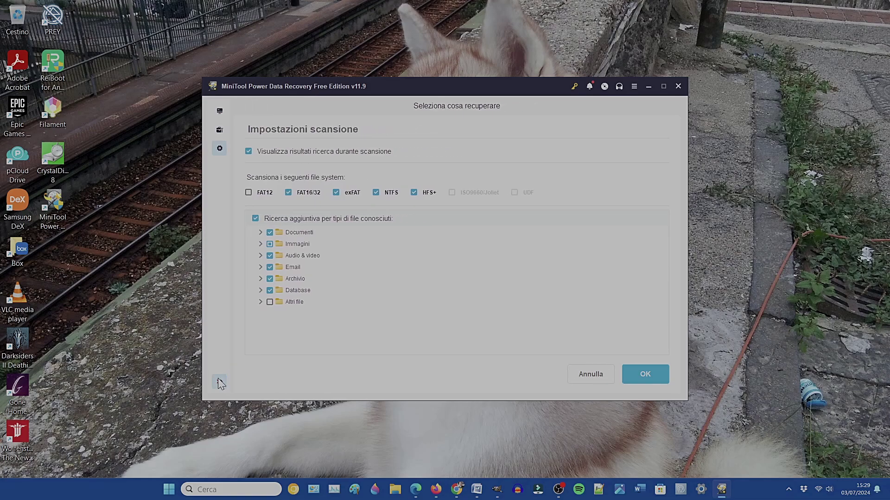
click(221, 112)
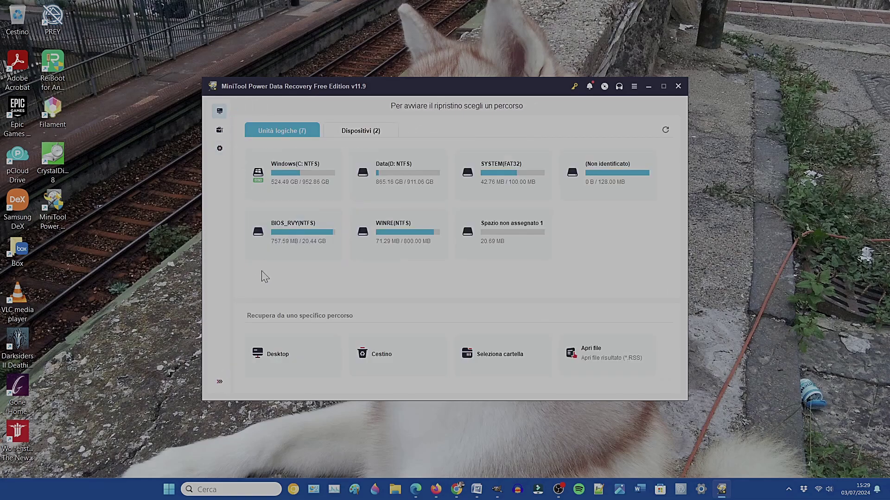
- Compare the logical drives with the physical devices and start a scan of the ST1000LM049-2GH172 SATA disk
click(376, 131)
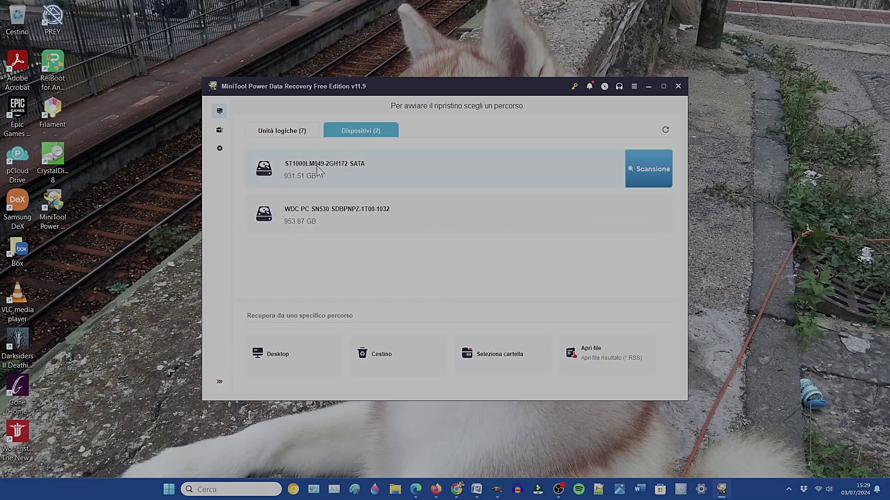
click(301, 135)
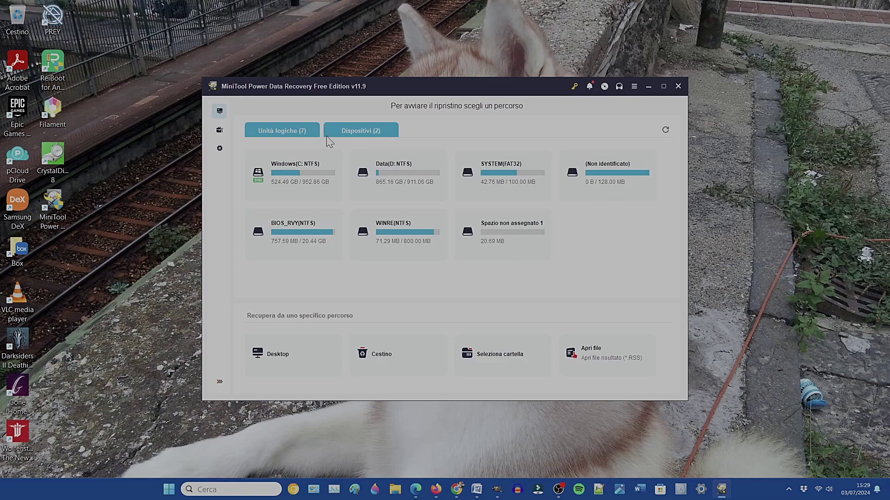
click(373, 132)
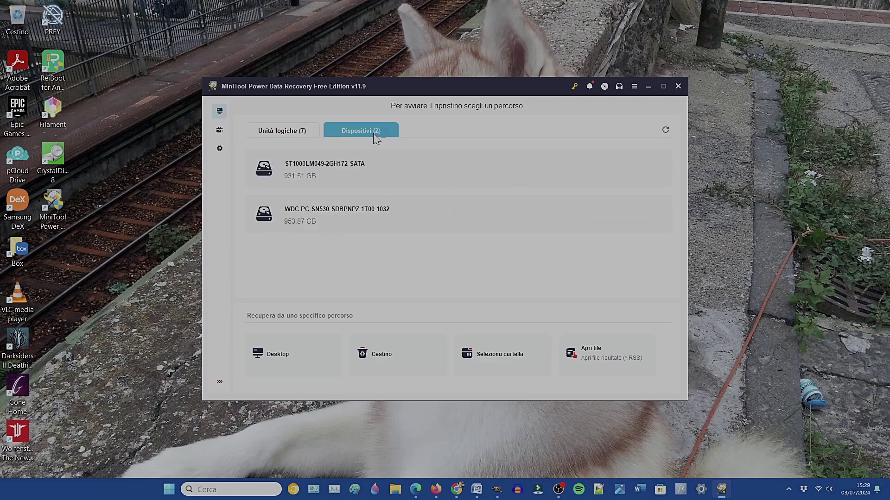
double_click(345, 170)
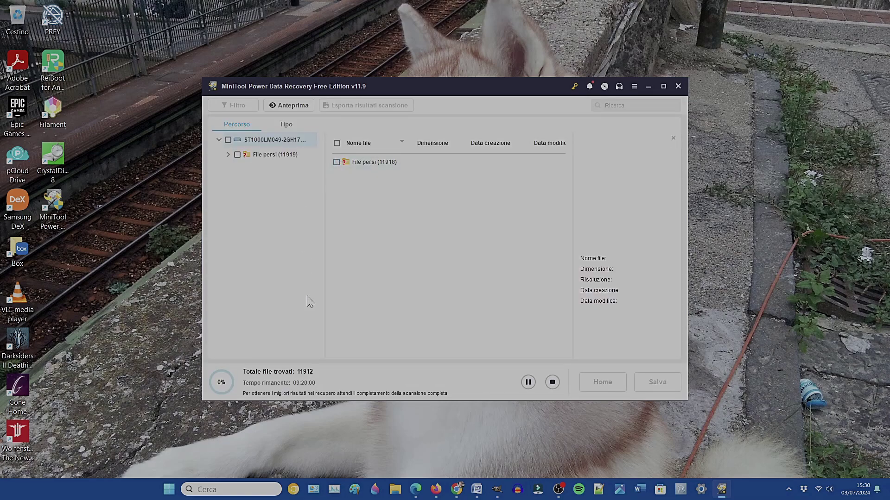
- Stop the disk scan and go back to the logical drives without saving the scan result
click(553, 382)
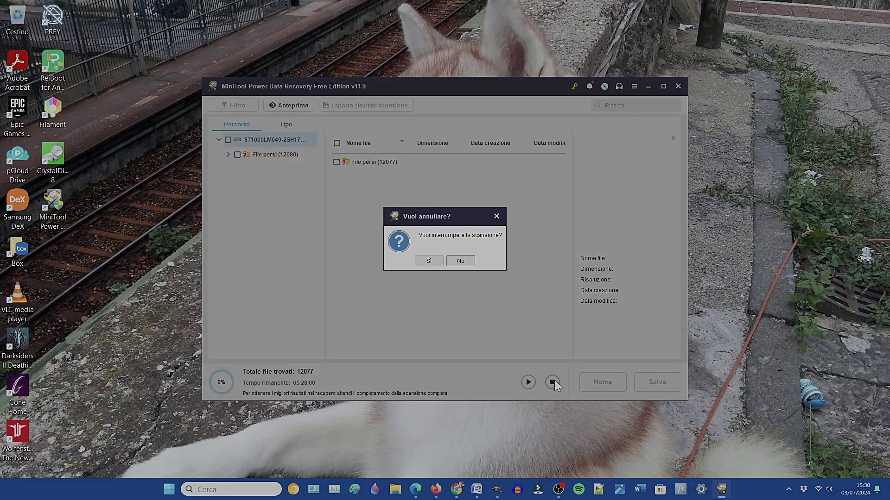
click(429, 260)
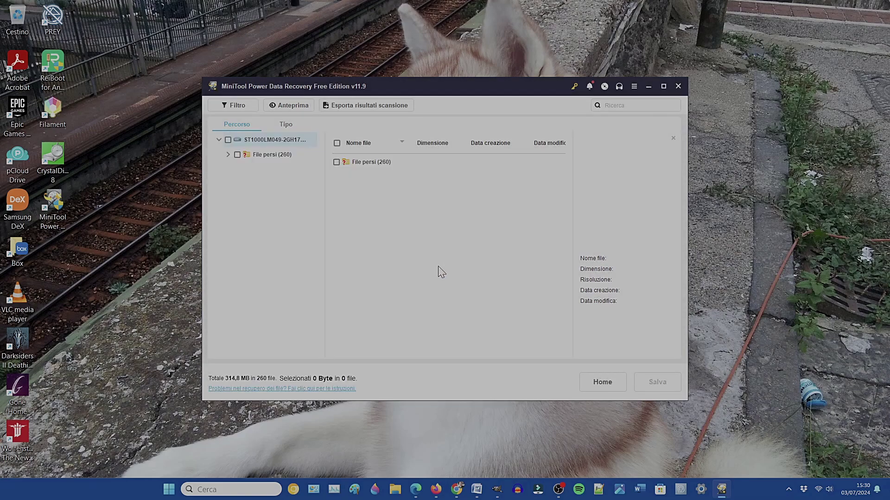
click(602, 382)
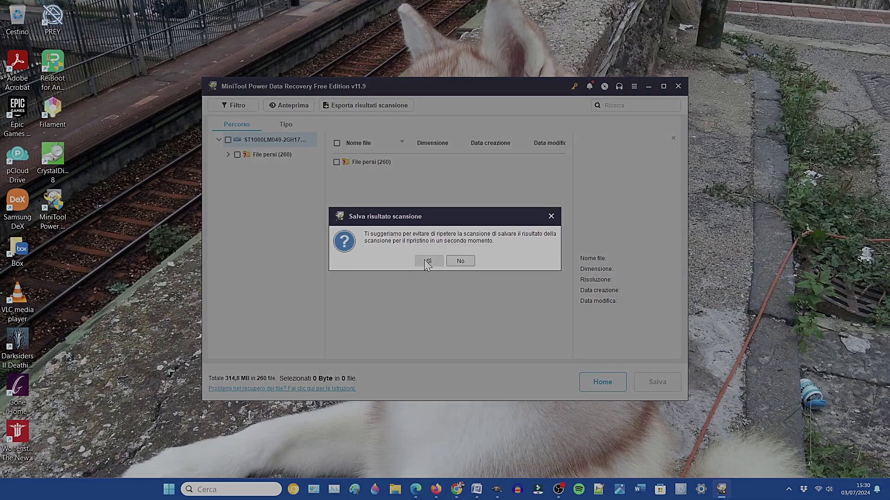
click(460, 261)
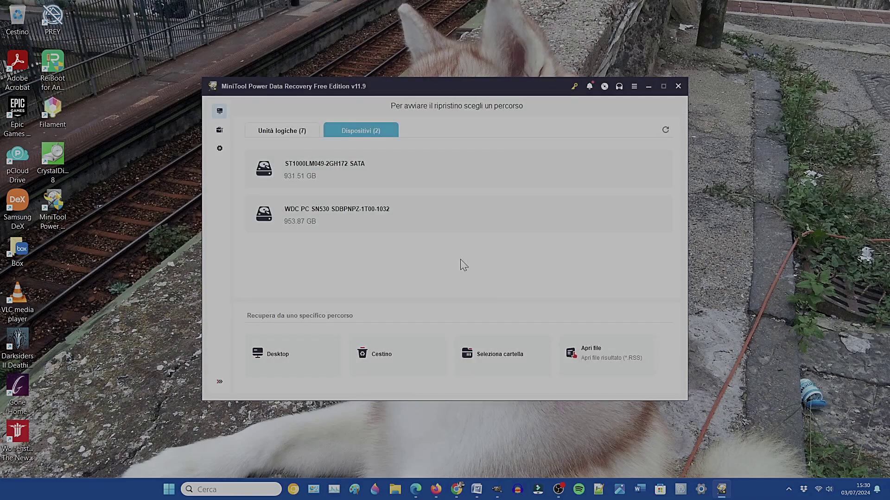
mouse_move(383, 229)
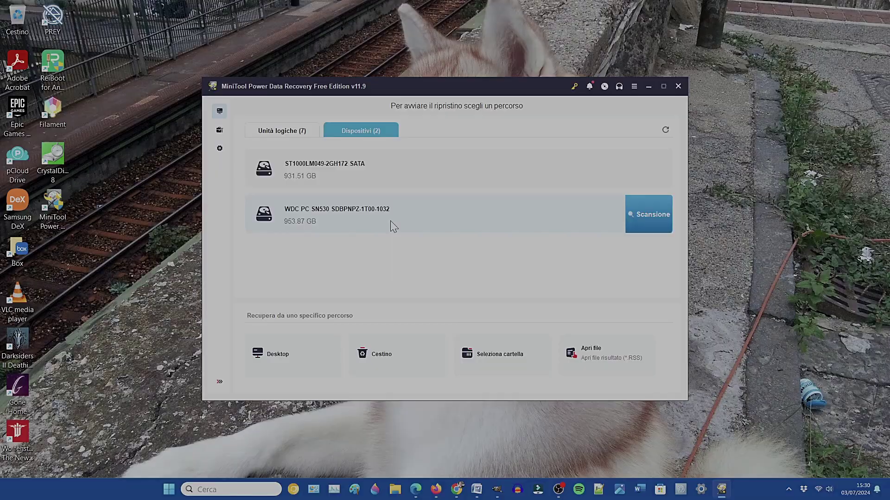
click(279, 131)
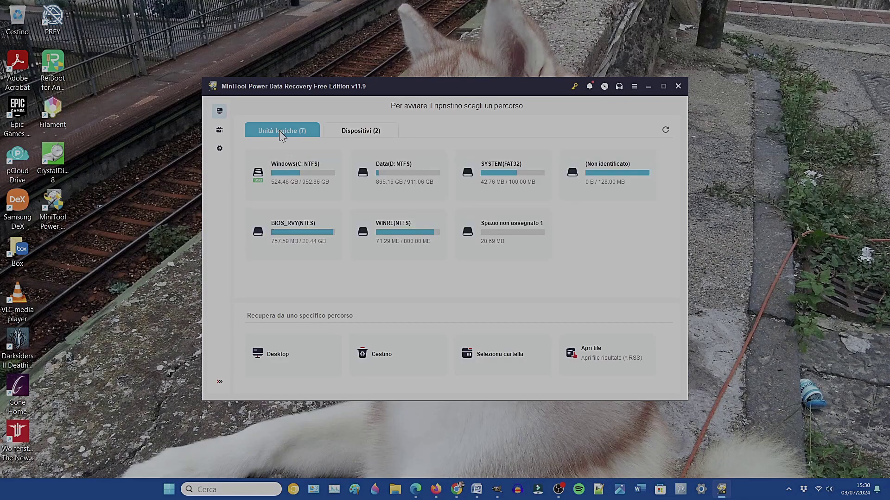